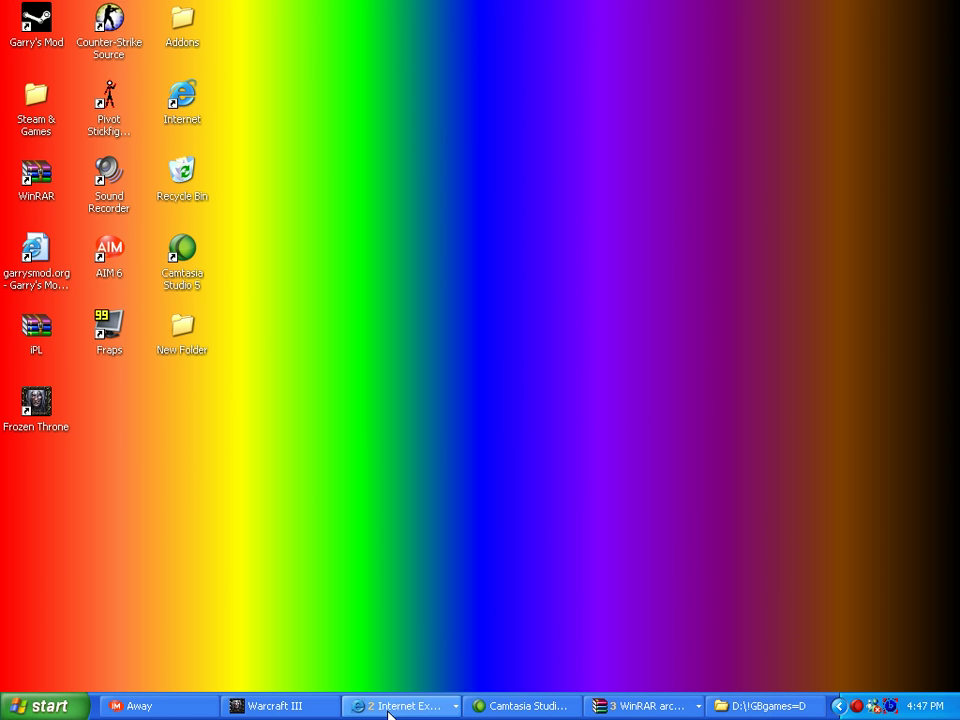
# Open a new Internet Explorer window from the desktop and go to rockbox.org.
pyautogui.click(401, 708)
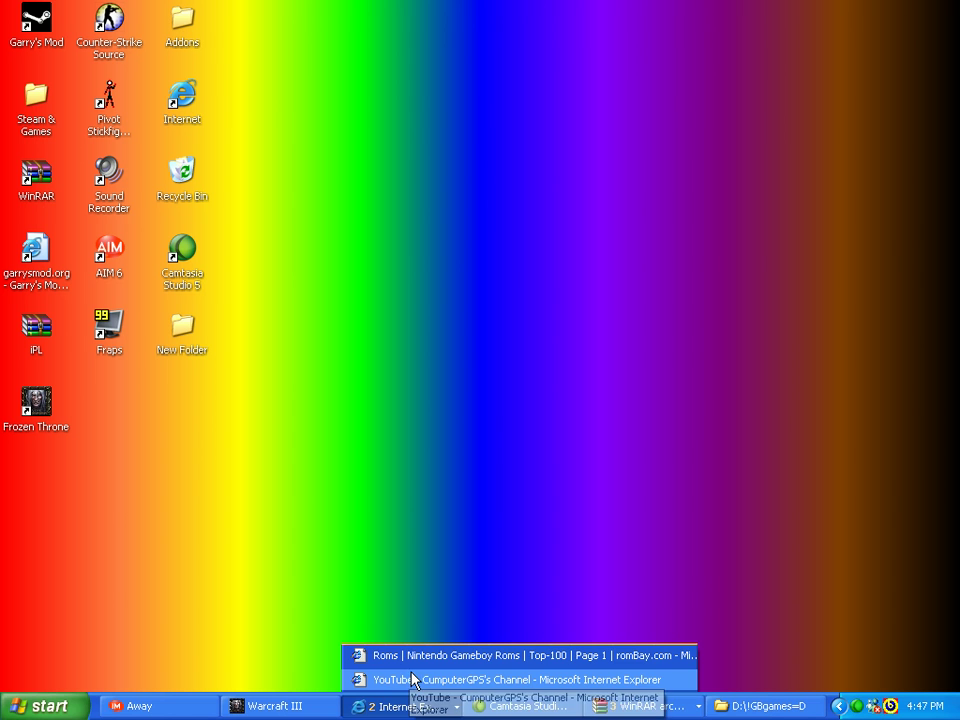
pyautogui.click(250, 578)
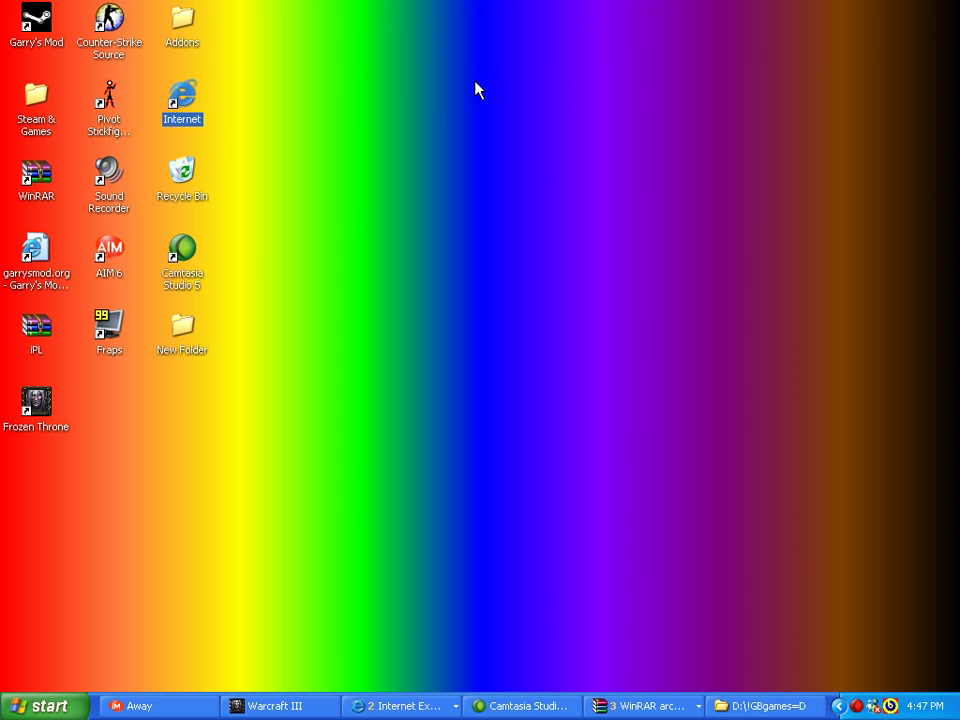
pyautogui.click(470, 123)
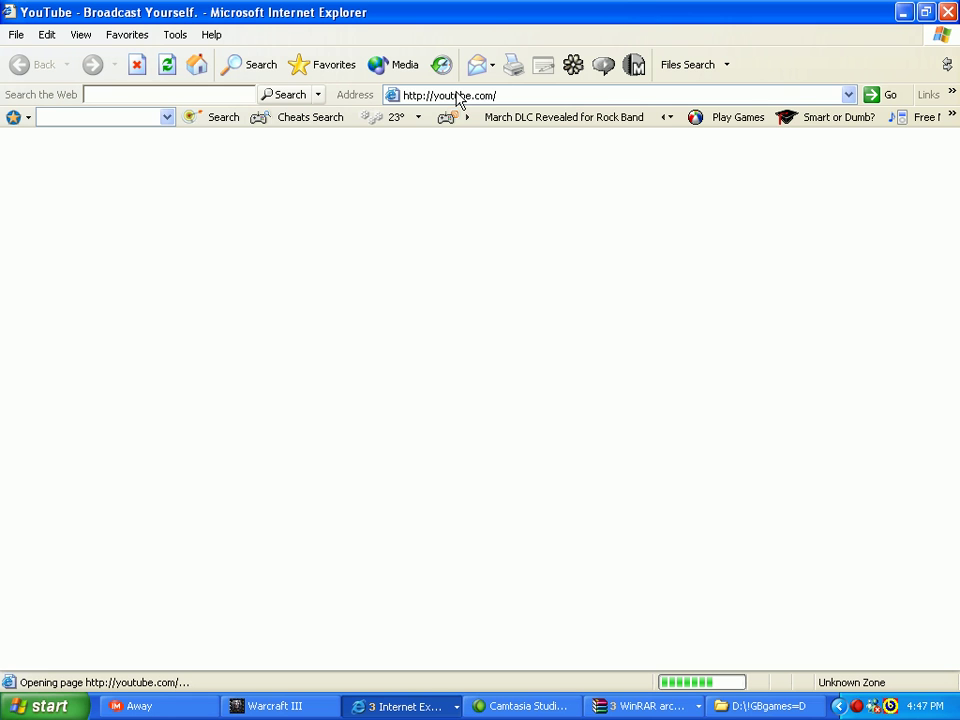
pyautogui.click(456, 95)
pyautogui.write('rockbox.')
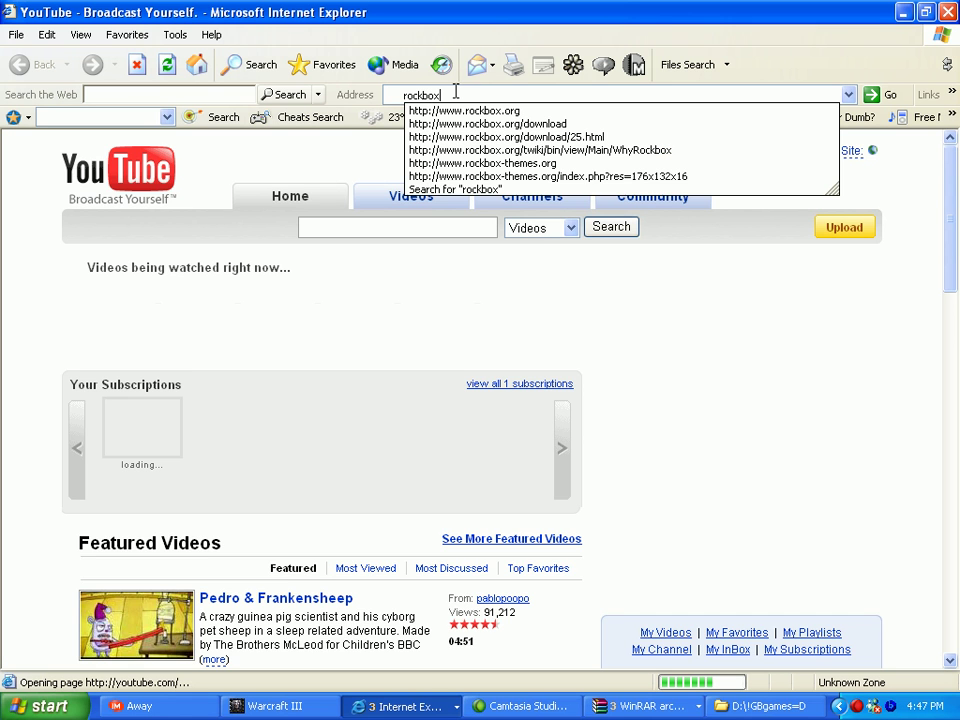
pyautogui.write('org')
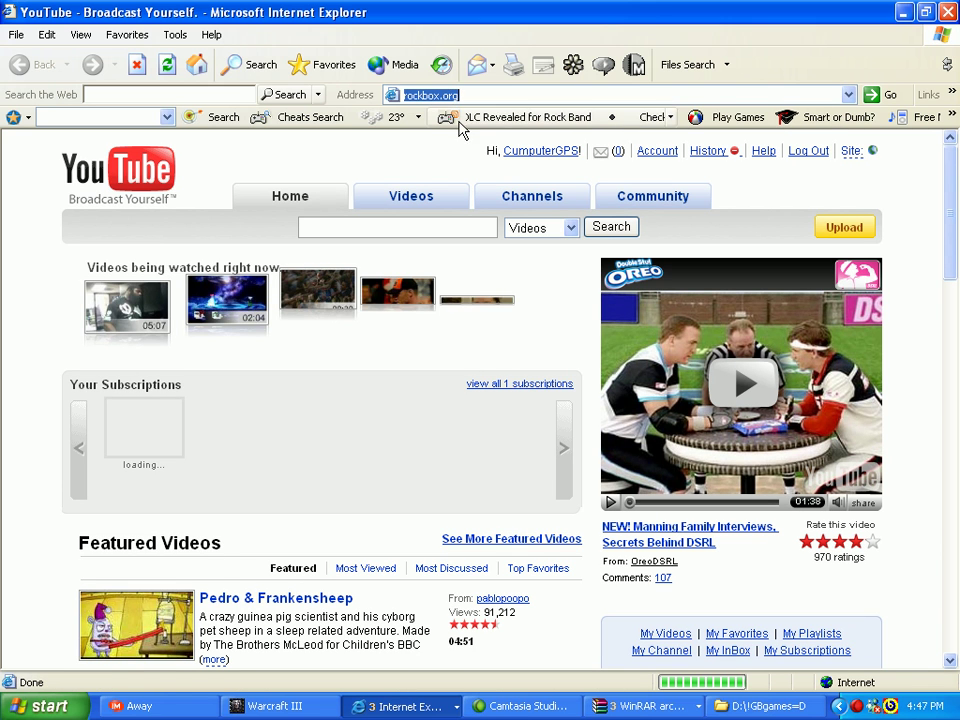
pyautogui.press('Return')
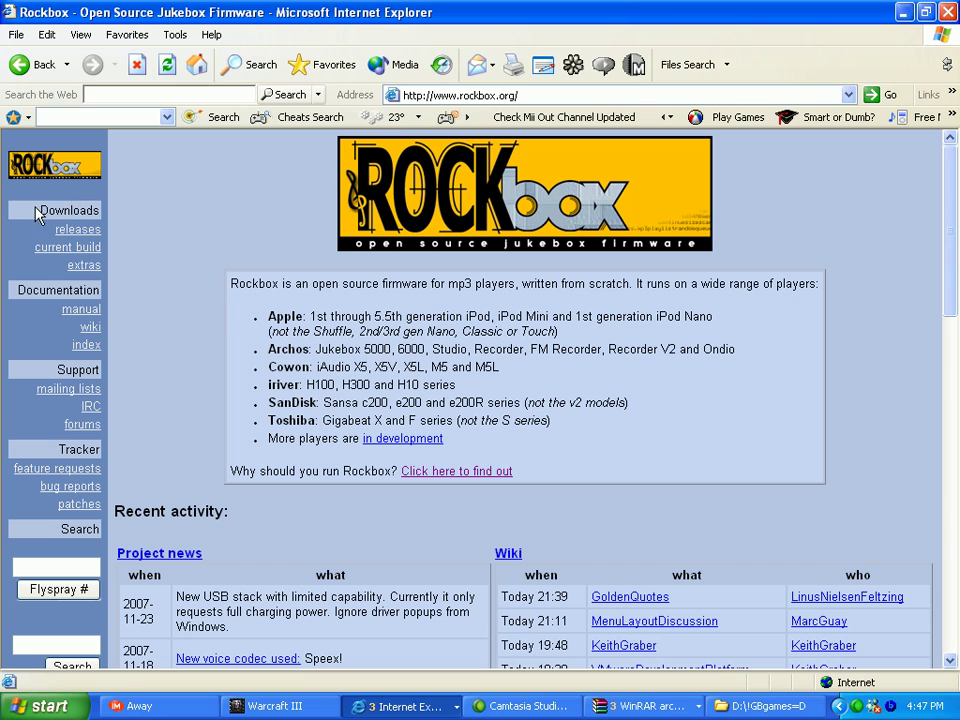
# Open the current build downloads page of Rockbox and look over the supported players.
pyautogui.moveTo(57, 214); pyautogui.dragTo(104, 213)
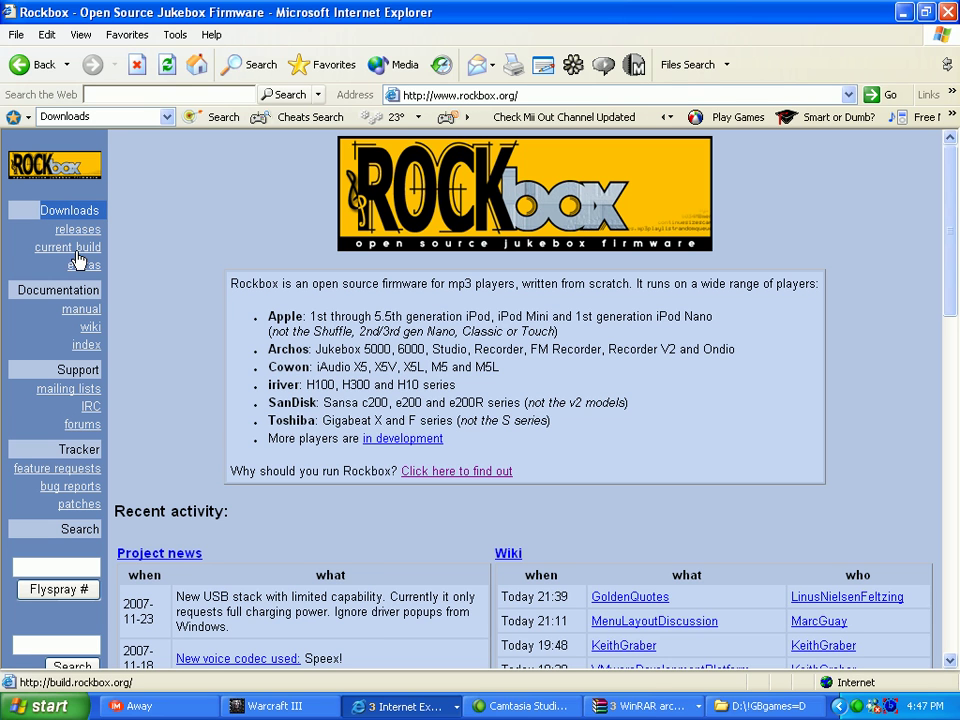
pyautogui.click(77, 250)
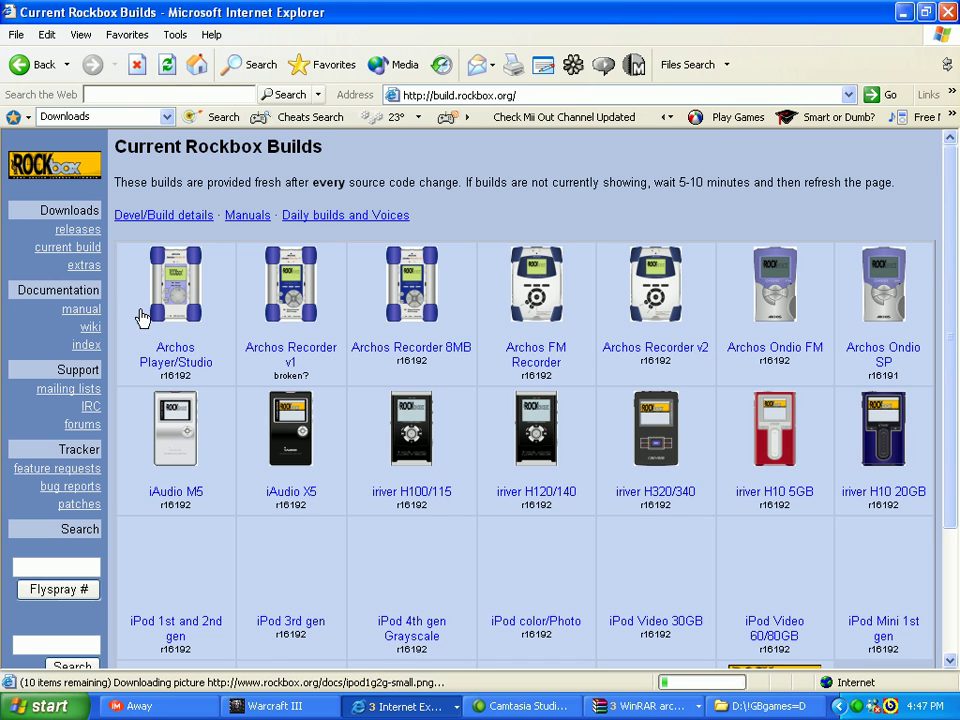
pyautogui.scroll(-3, 364, 489)
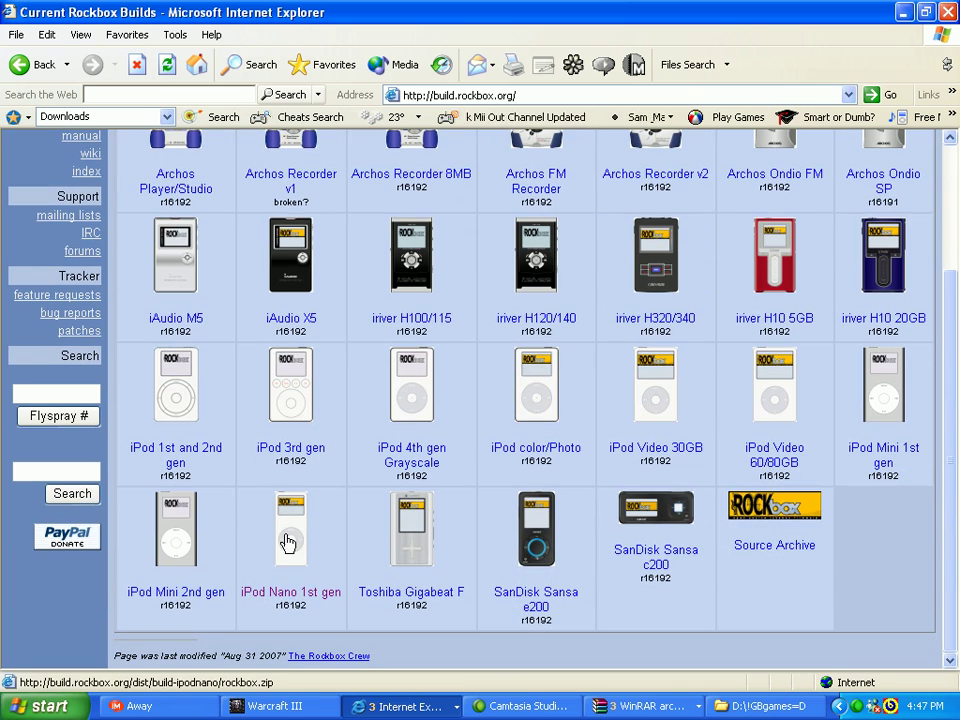
pyautogui.scroll(3, 280, 545)
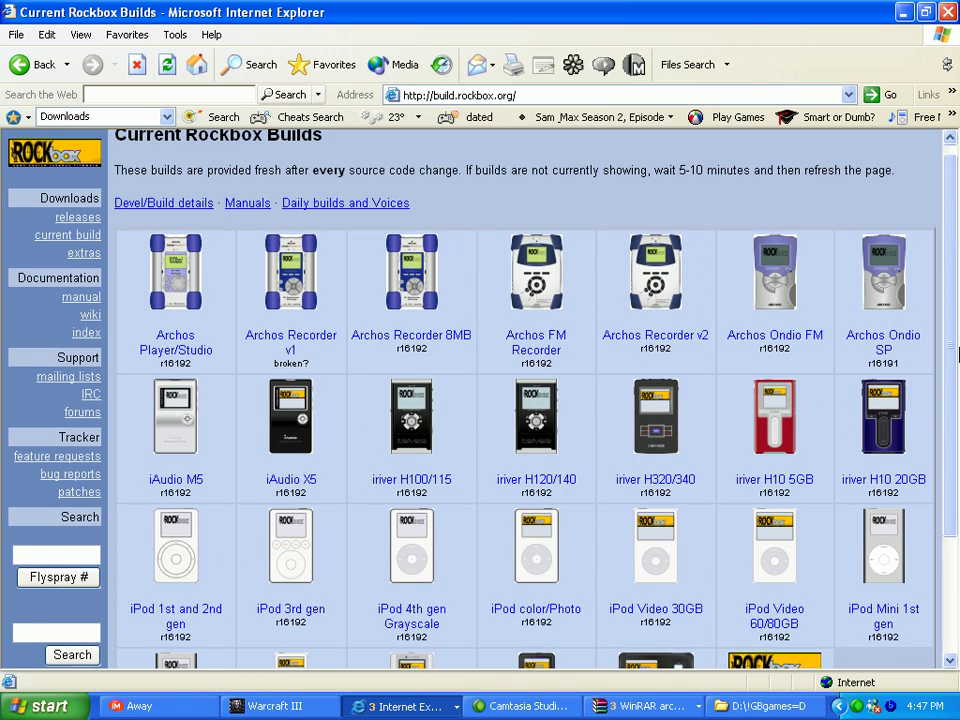
pyautogui.scroll(-3, 600, 450)
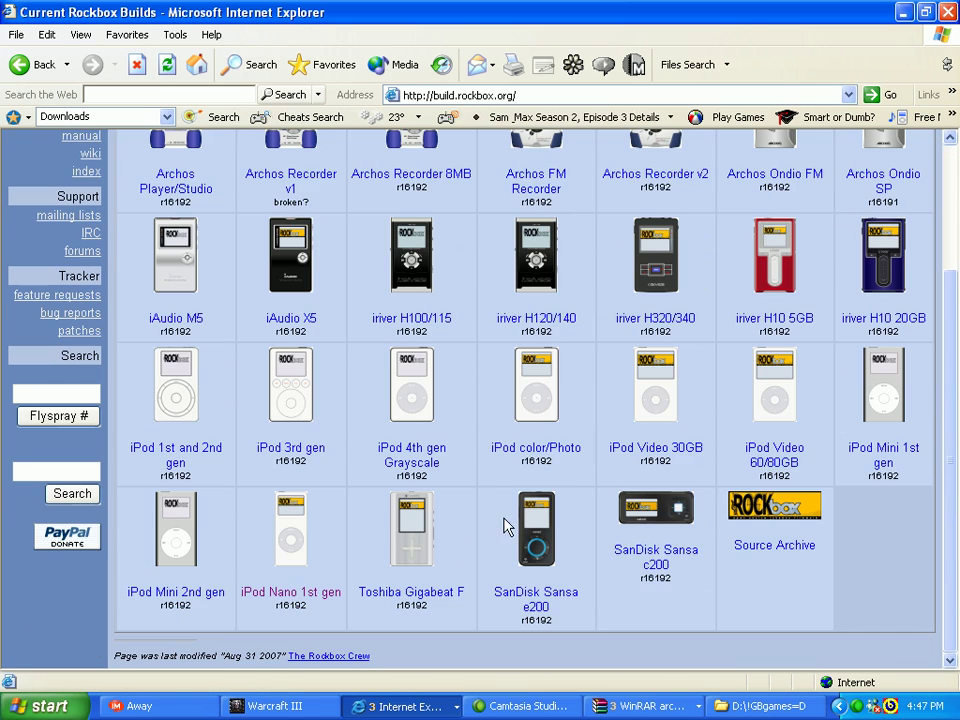
# Request the iPod Nano 1st gen build, cancel its download, and switch to the rockbox[1].zip archive already open in WinRAR.
pyautogui.click(296, 560)
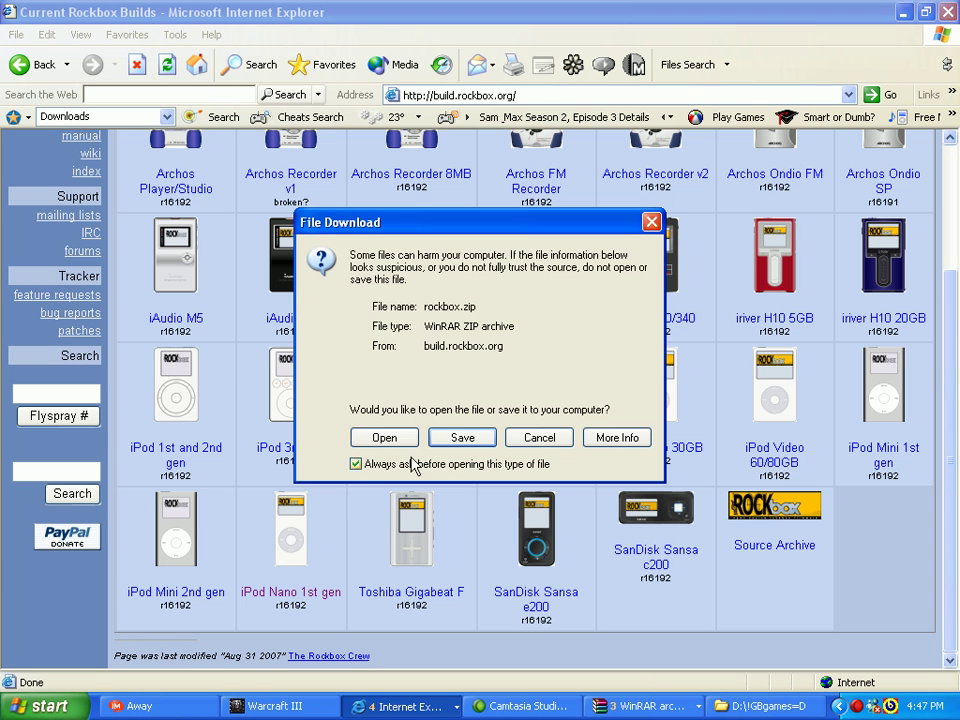
pyautogui.click(651, 221)
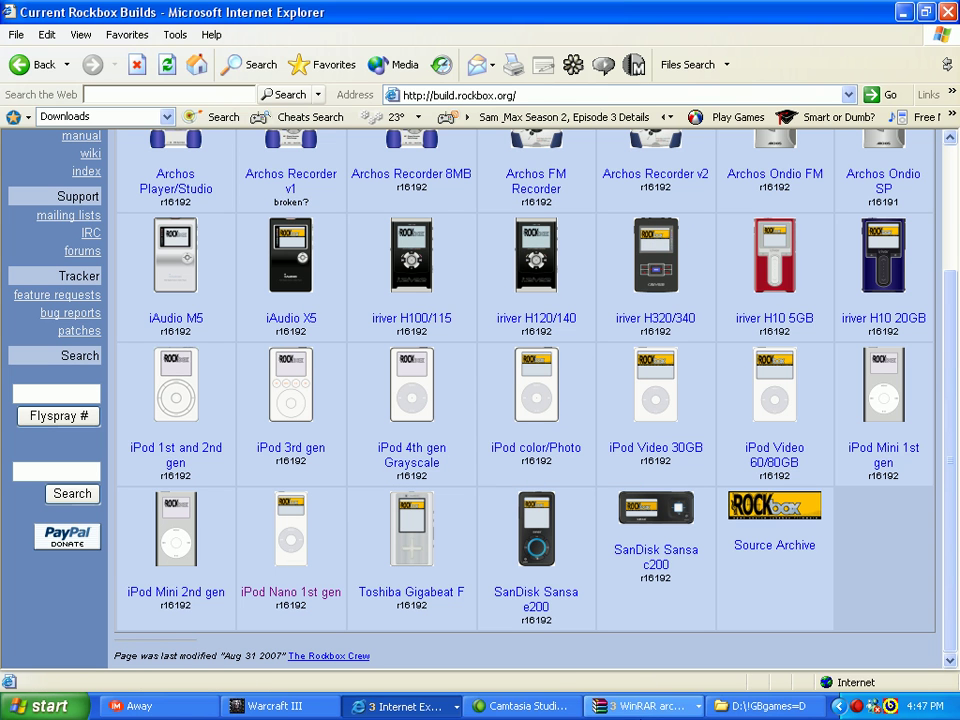
pyautogui.click(635, 706)
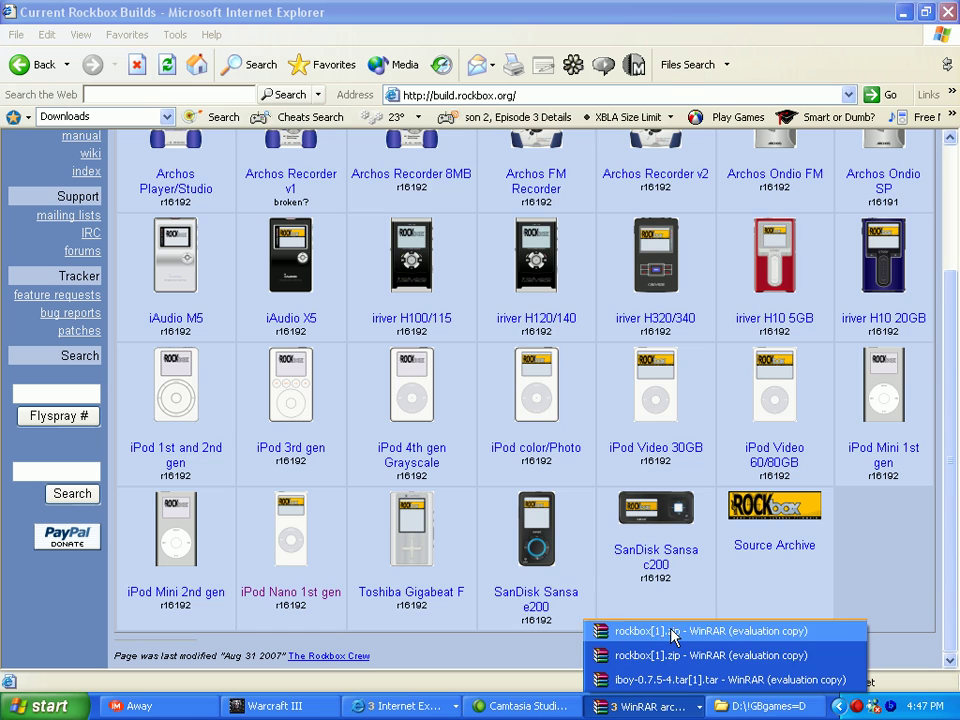
pyautogui.click(673, 636)
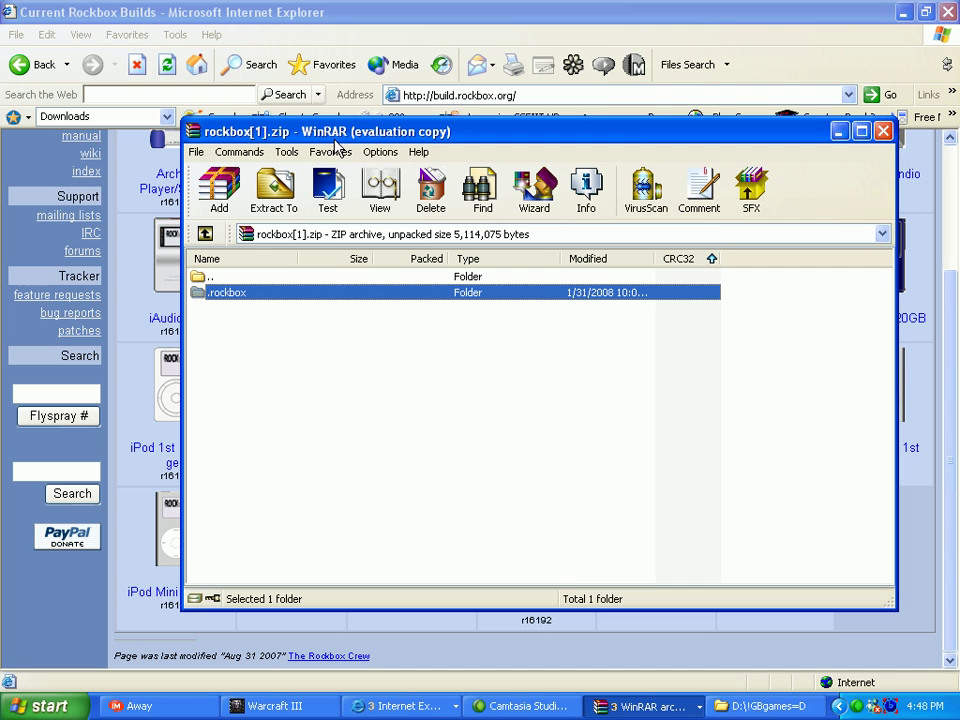
# Switch to the file explorer window, go back to My Computer, and open the removable disk D:.
pyautogui.click(765, 707)
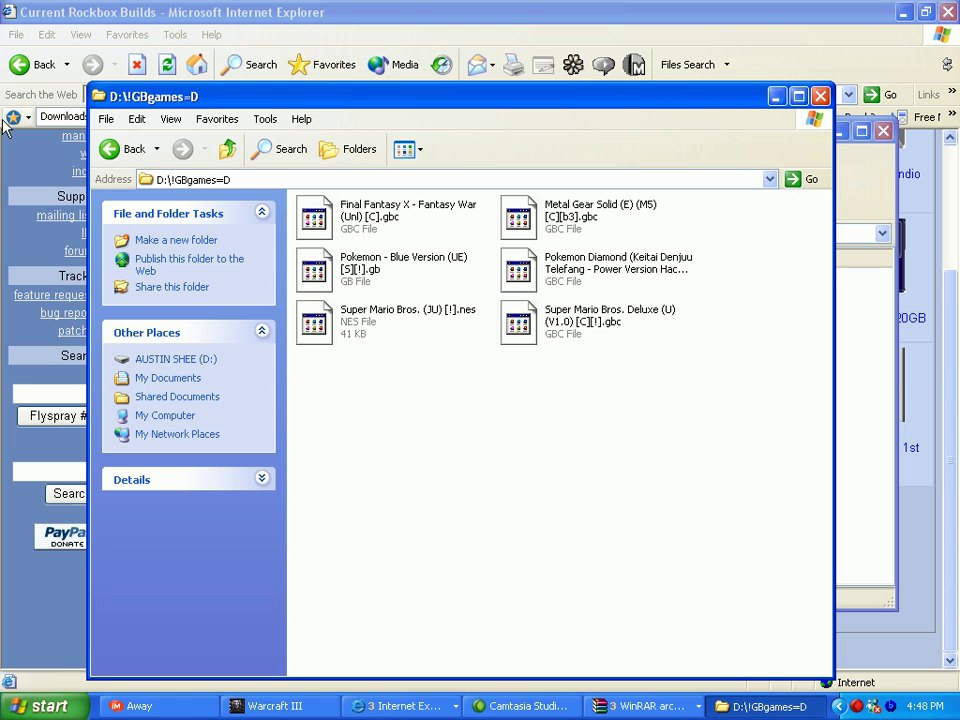
pyautogui.click(113, 149)
pyautogui.click(115, 149)
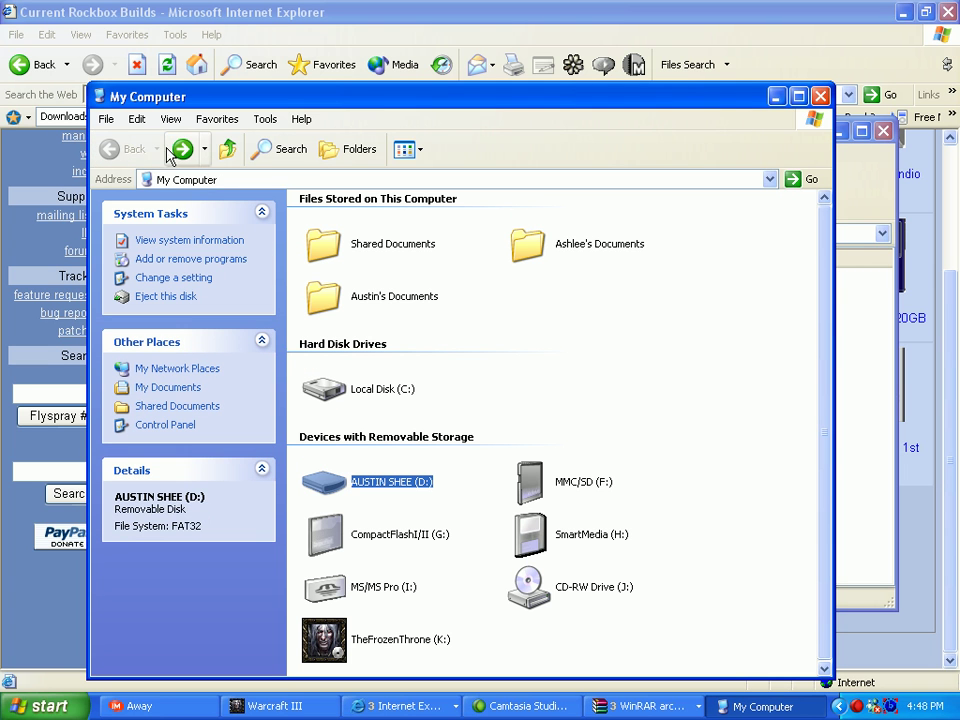
pyautogui.click(66, 710)
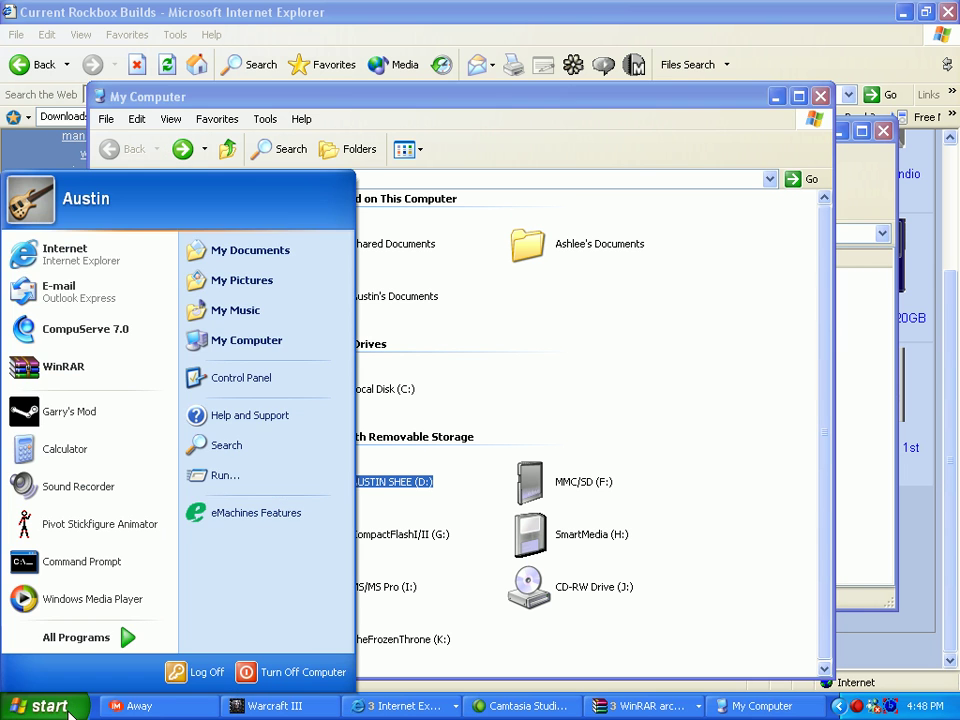
pyautogui.press('Escape')
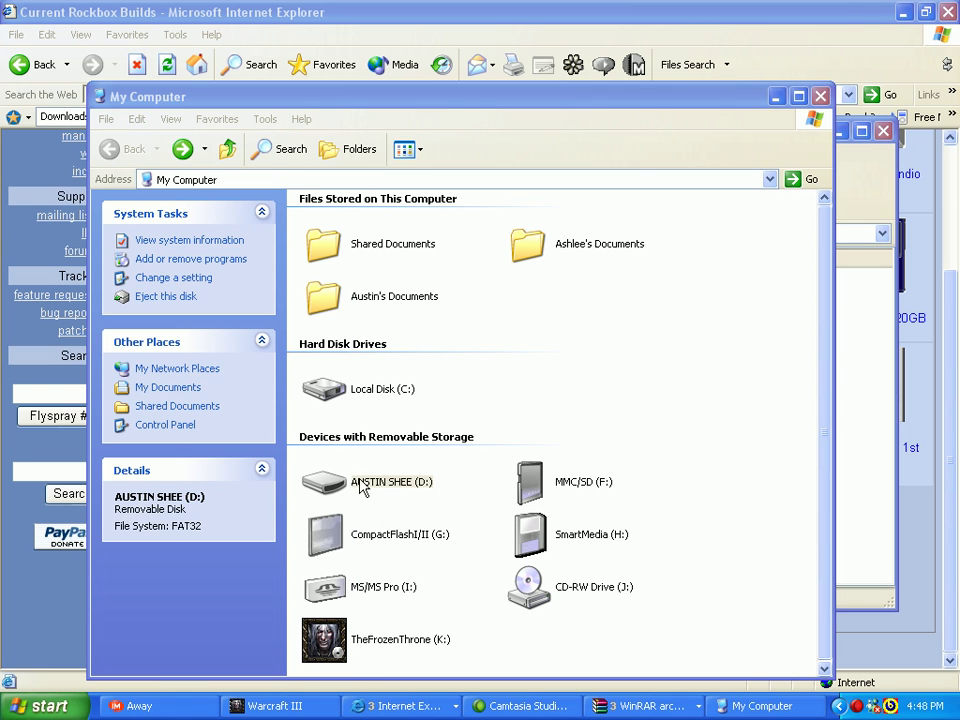
pyautogui.click(326, 486)
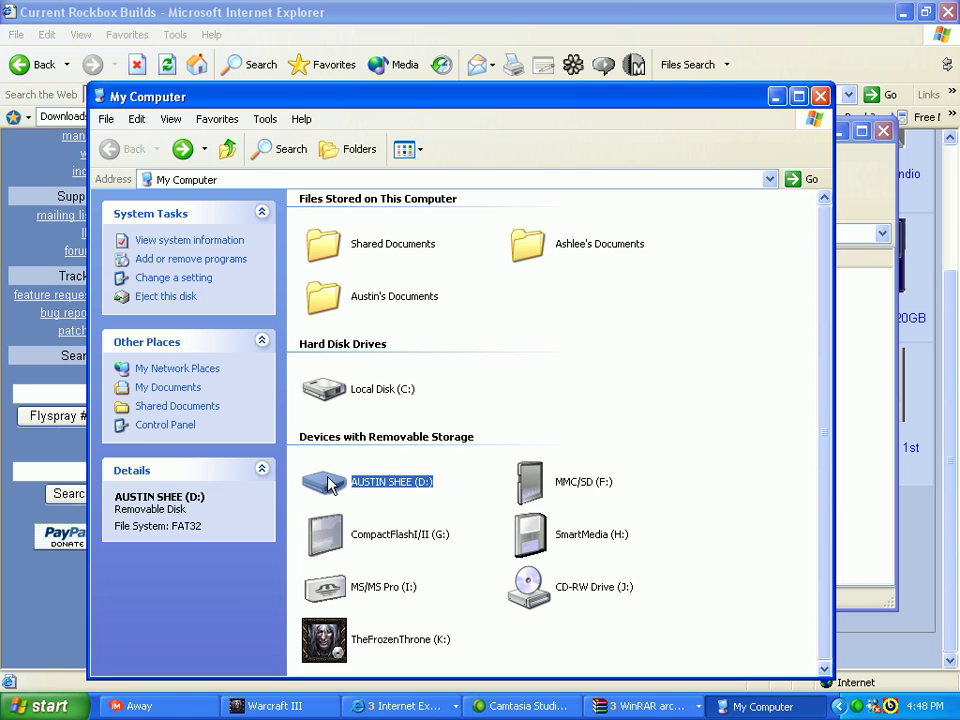
pyautogui.doubleClick(326, 484)
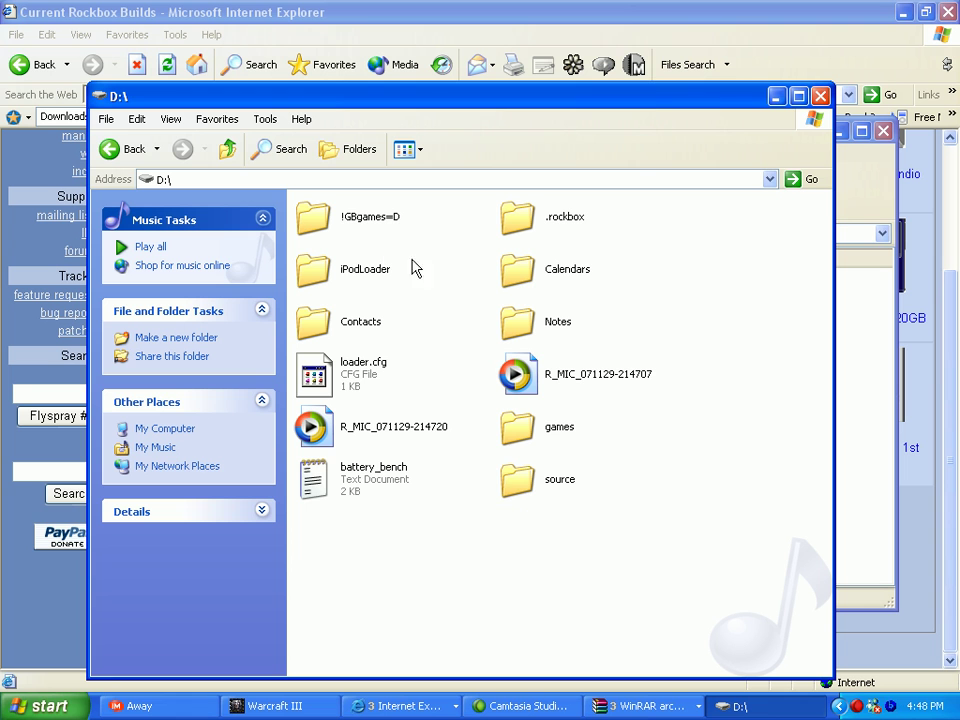
# Reposition the D:\ window over the lower part of the WinRAR window and inspect the .rockbox folder on the drive.
pyautogui.moveTo(393, 103); pyautogui.dragTo(401, 394)
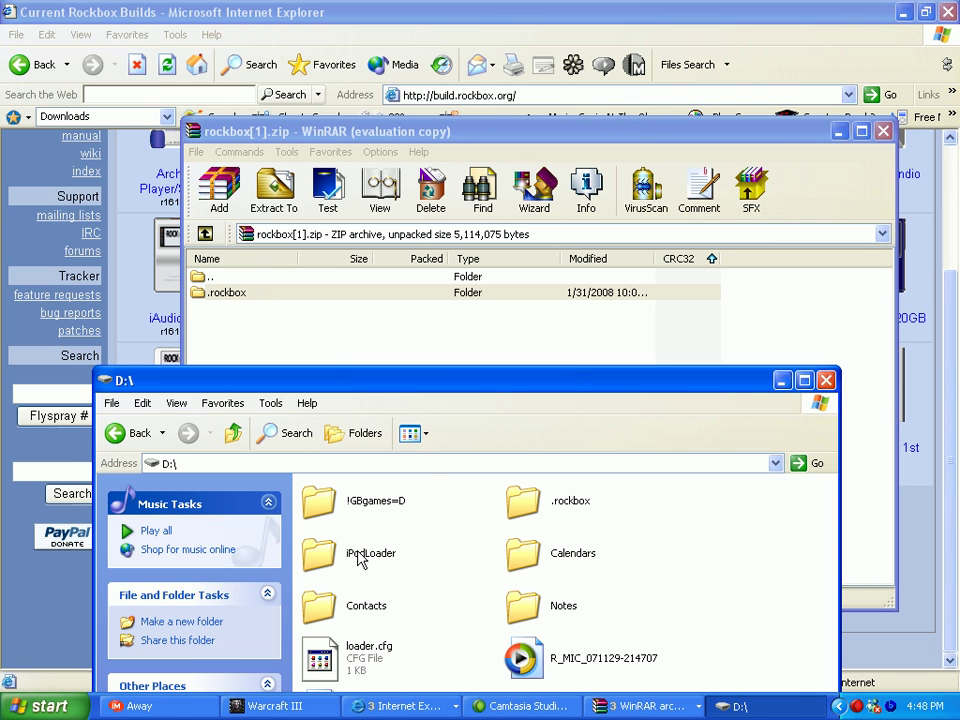
pyautogui.moveTo(321, 386); pyautogui.dragTo(358, 250)
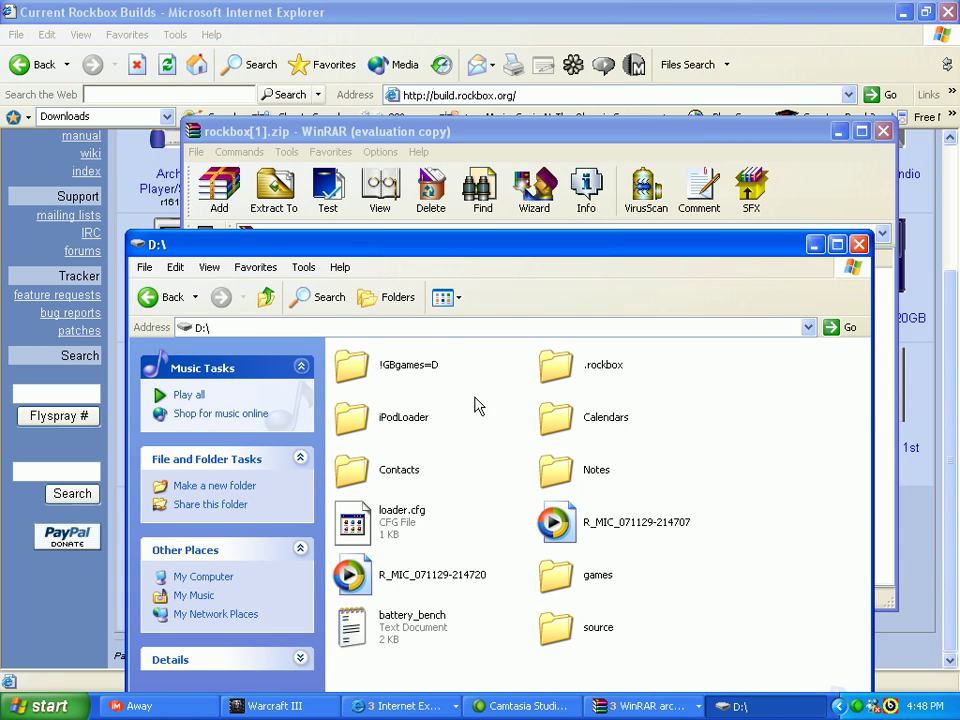
pyautogui.moveTo(480, 250); pyautogui.dragTo(414, 280)
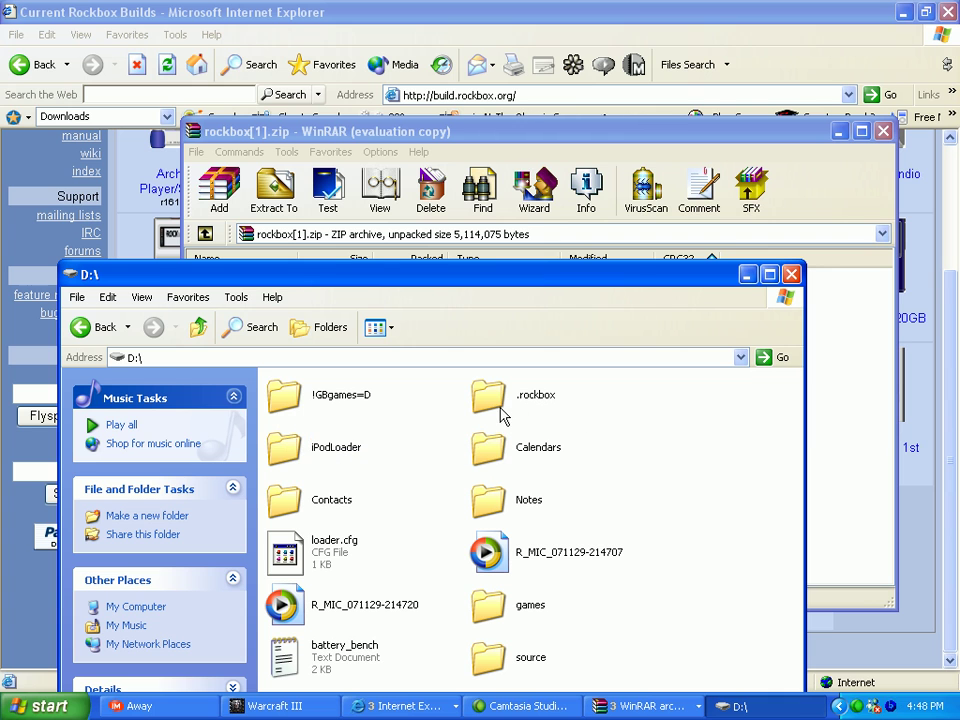
pyautogui.moveTo(490, 414)
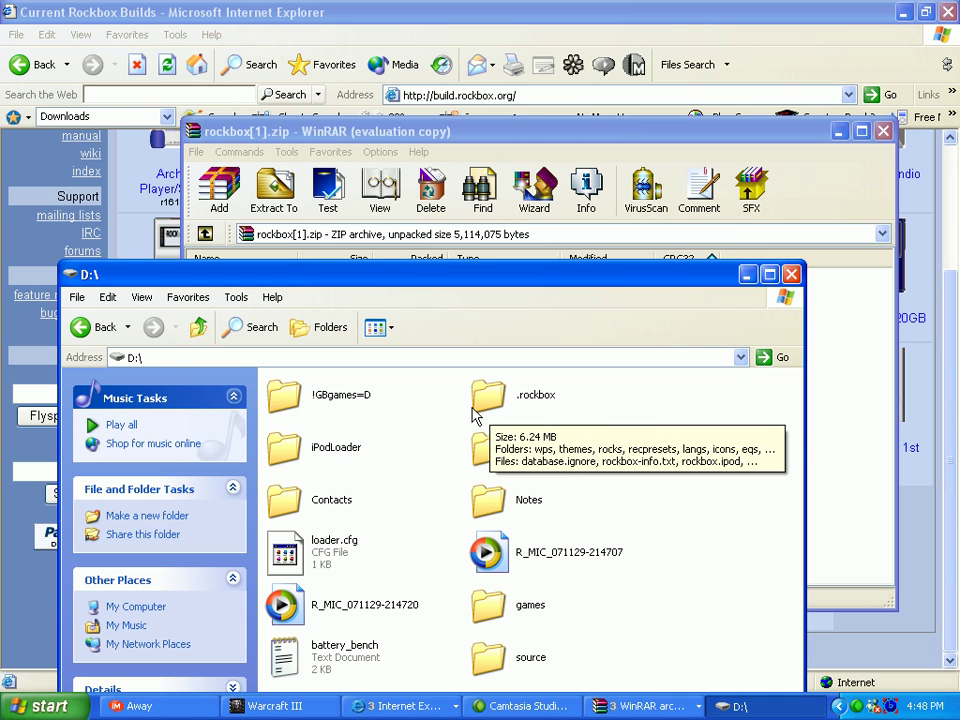
# Open the !GBgames=D folder on drive D: to show the game files.
pyautogui.click(362, 408)
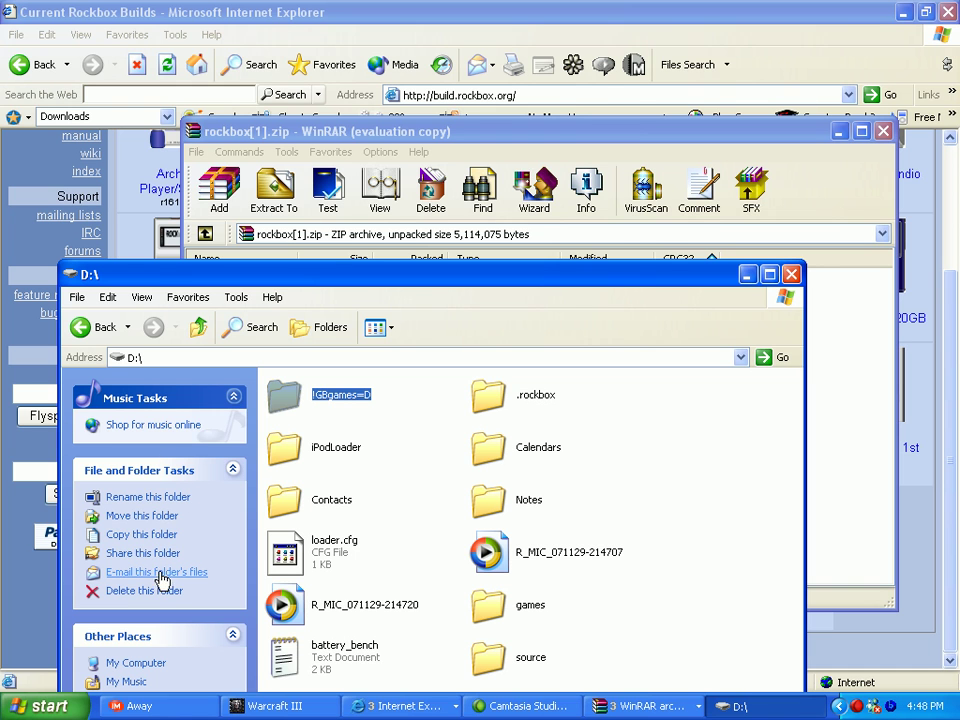
pyautogui.click(424, 461)
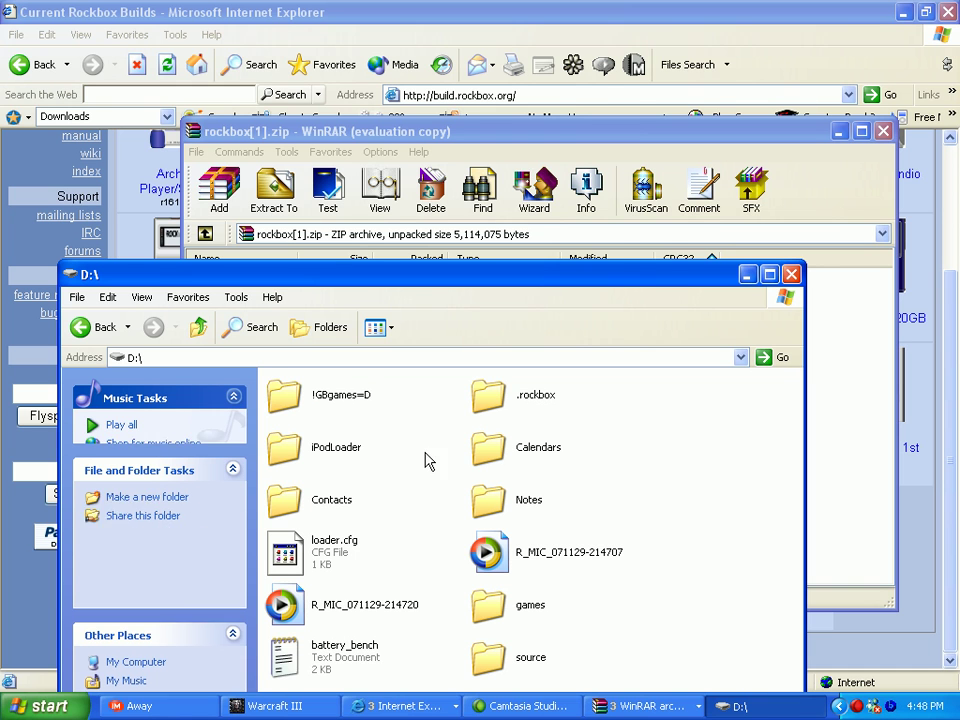
pyautogui.click(282, 412)
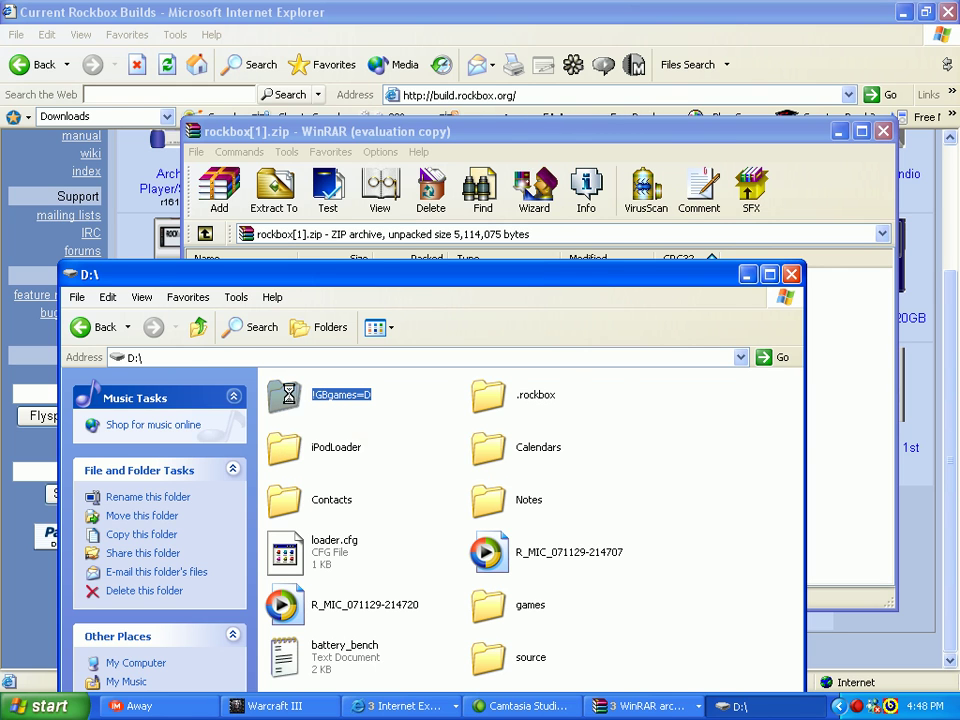
pyautogui.doubleClick(288, 404)
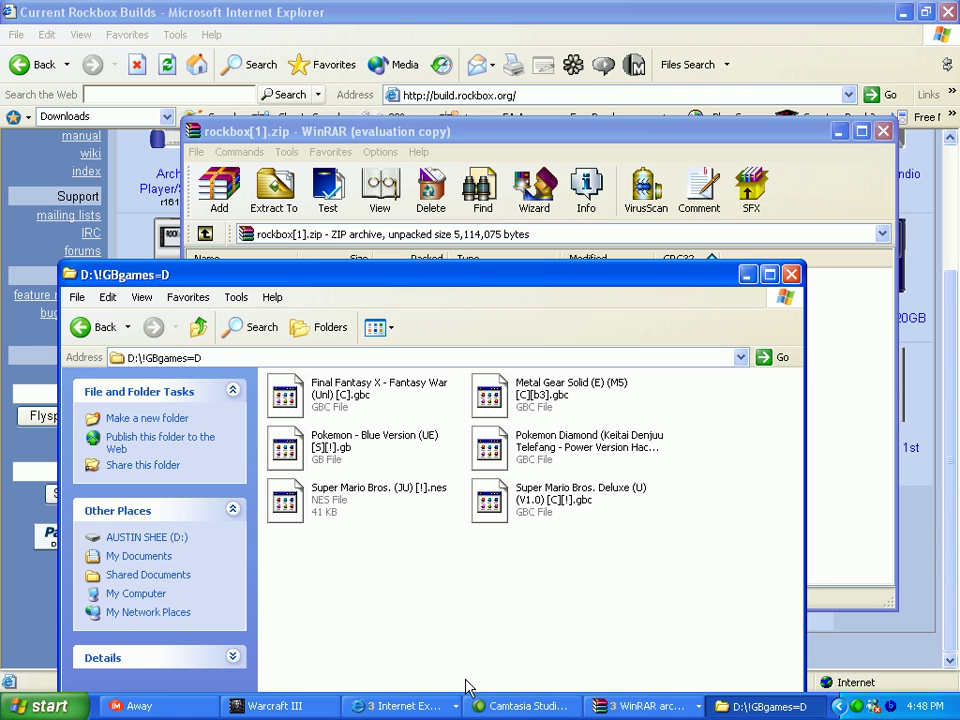
# Switch to the romBay browser window and look through the Top-100 Nintendo Gameboy Roms list.
pyautogui.click(420, 706)
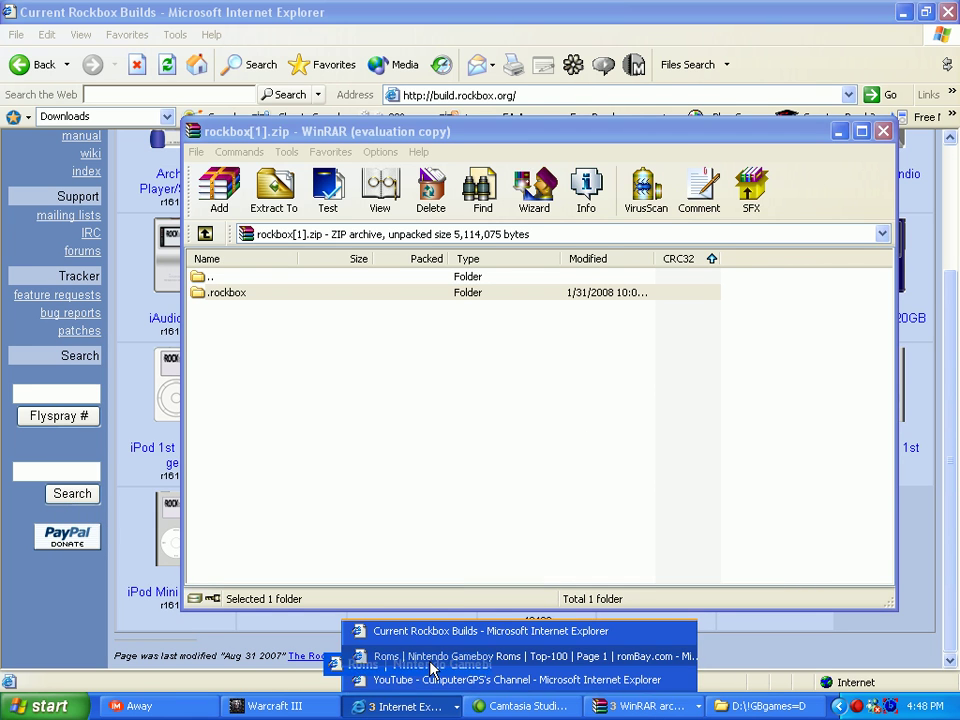
pyautogui.click(432, 658)
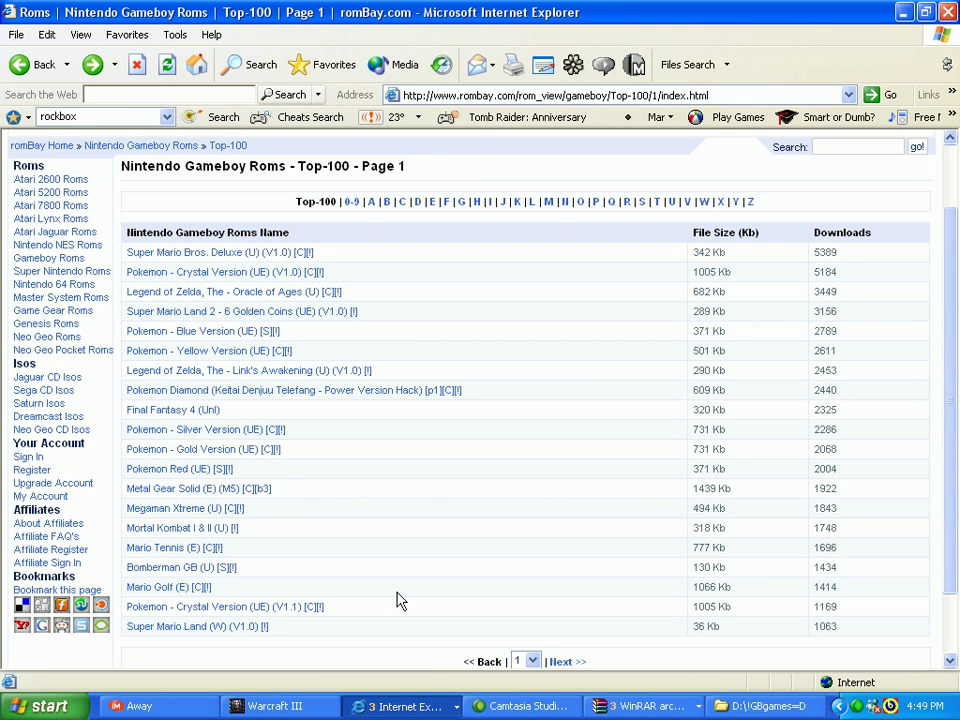
pyautogui.scroll(-2, 397, 600)
pyautogui.scroll(2, 399, 600)
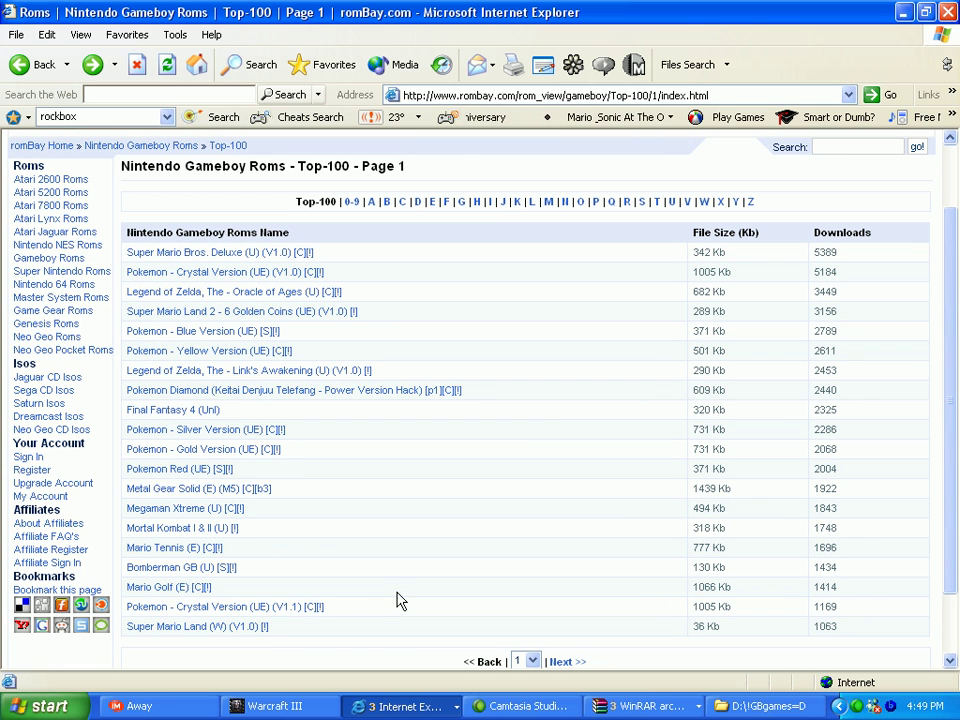
# Browse the romBay home page's site links and open the Gameboy Roms section.
pyautogui.click(857, 708)
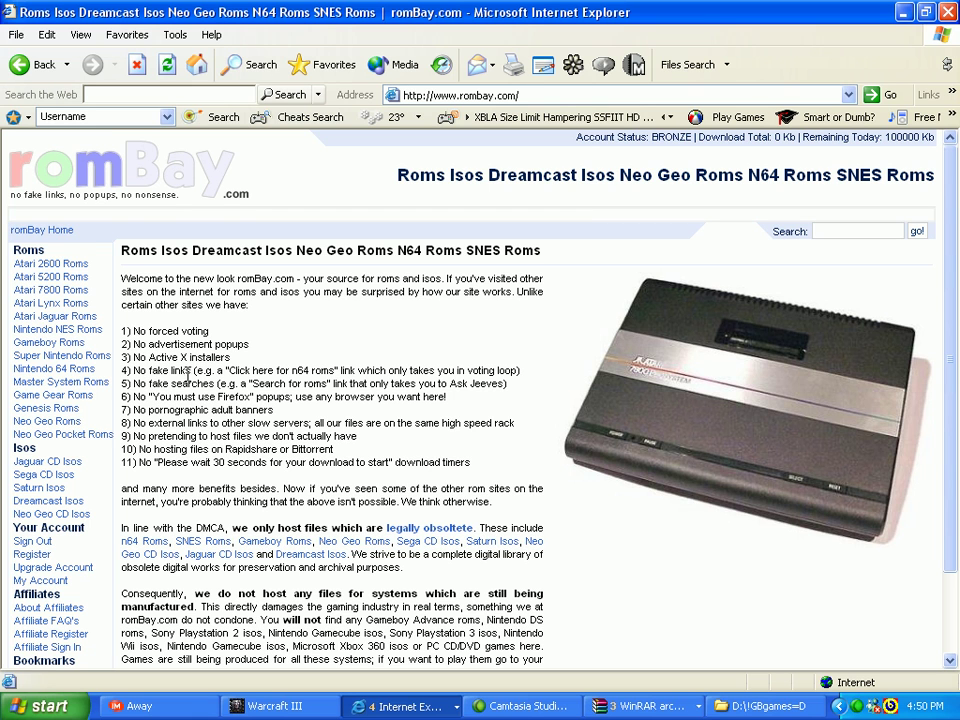
pyautogui.scroll(-2, 85, 455)
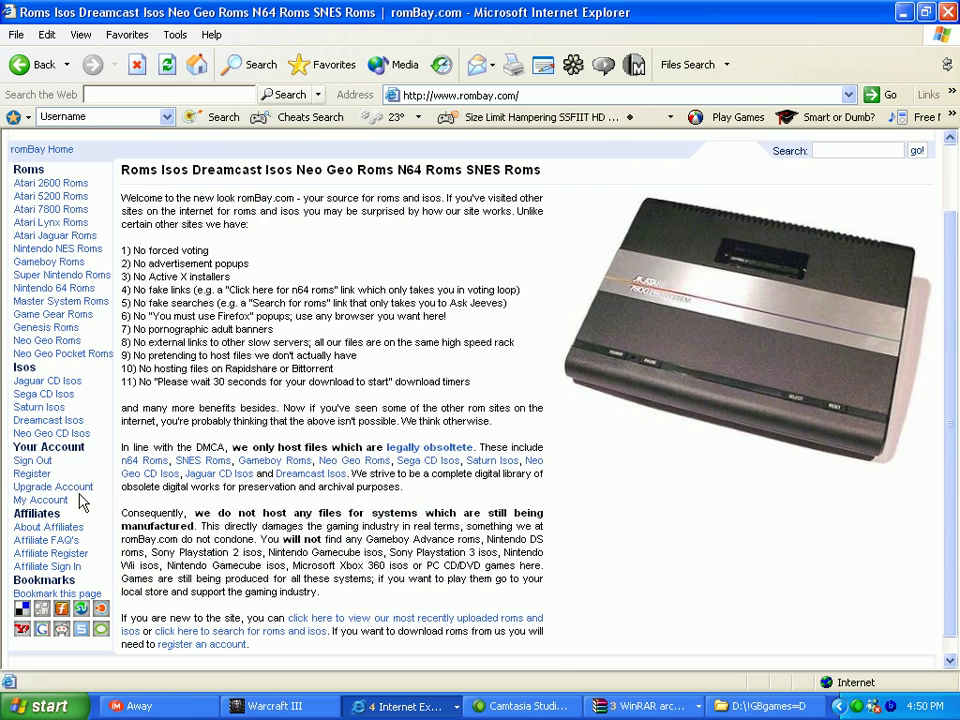
pyautogui.click(100, 487)
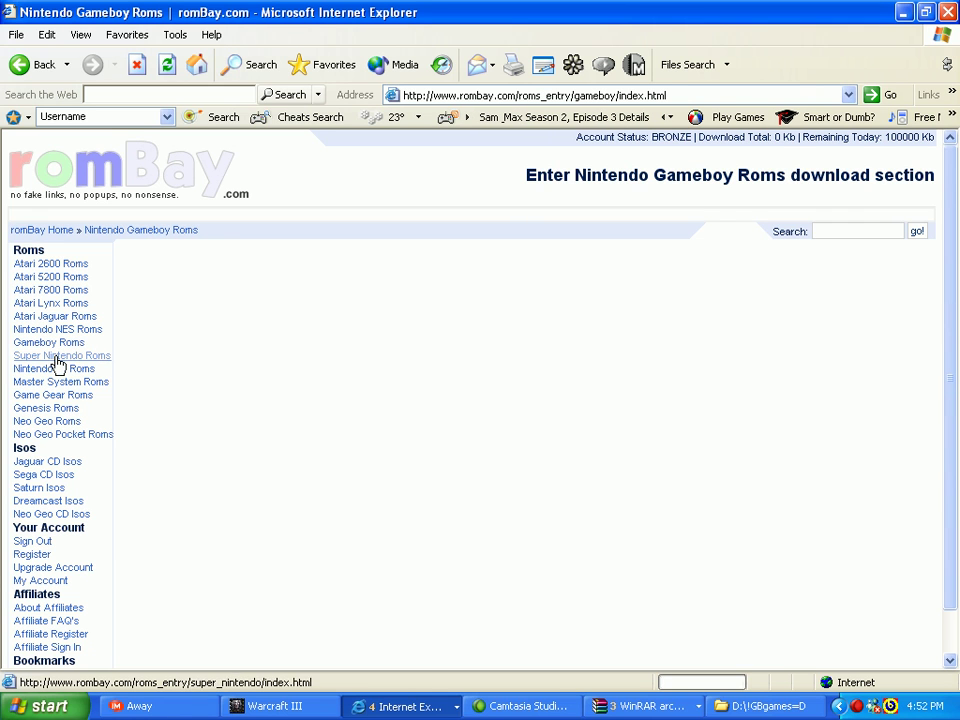
# Enter the Nintendo Gameboy Roms download section and open the Mario Golf (E) [C][!] page from the Top-100 list.
pyautogui.click(348, 516)
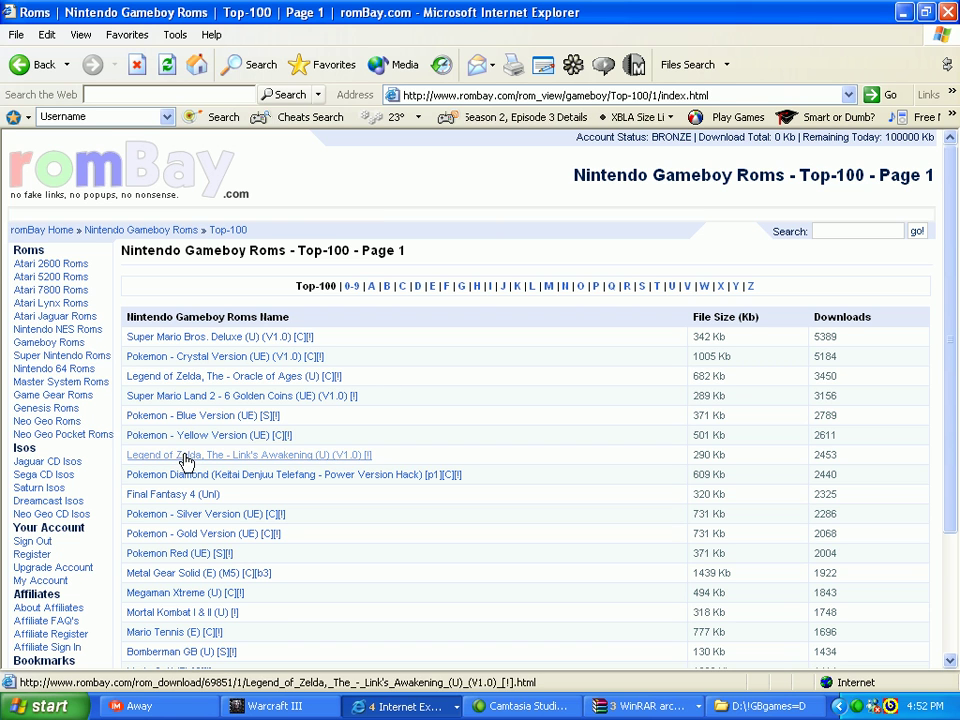
pyautogui.scroll(-3, 290, 578)
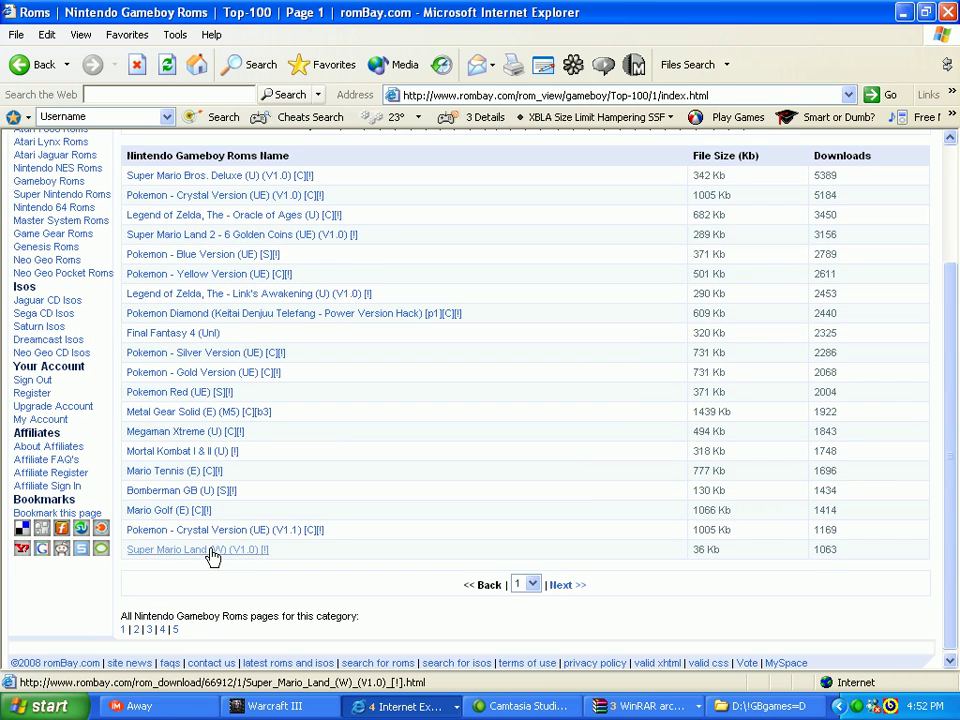
pyautogui.click(182, 511)
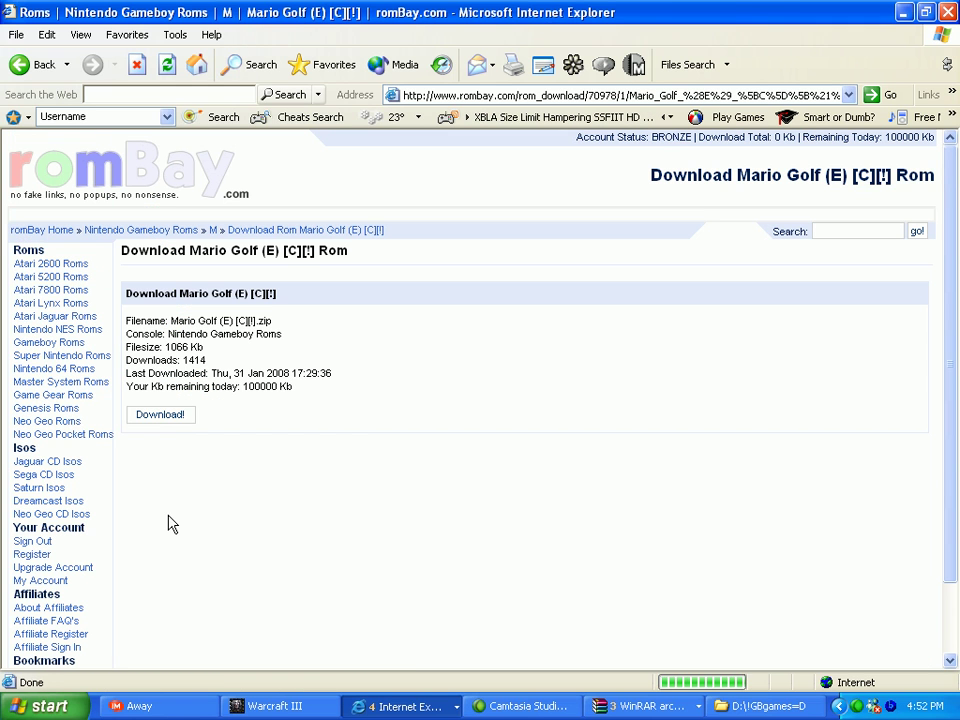
# Download the Mario Golf (E) [C][!] zip and open it directly in WinRAR instead of saving it.
pyautogui.click(163, 417)
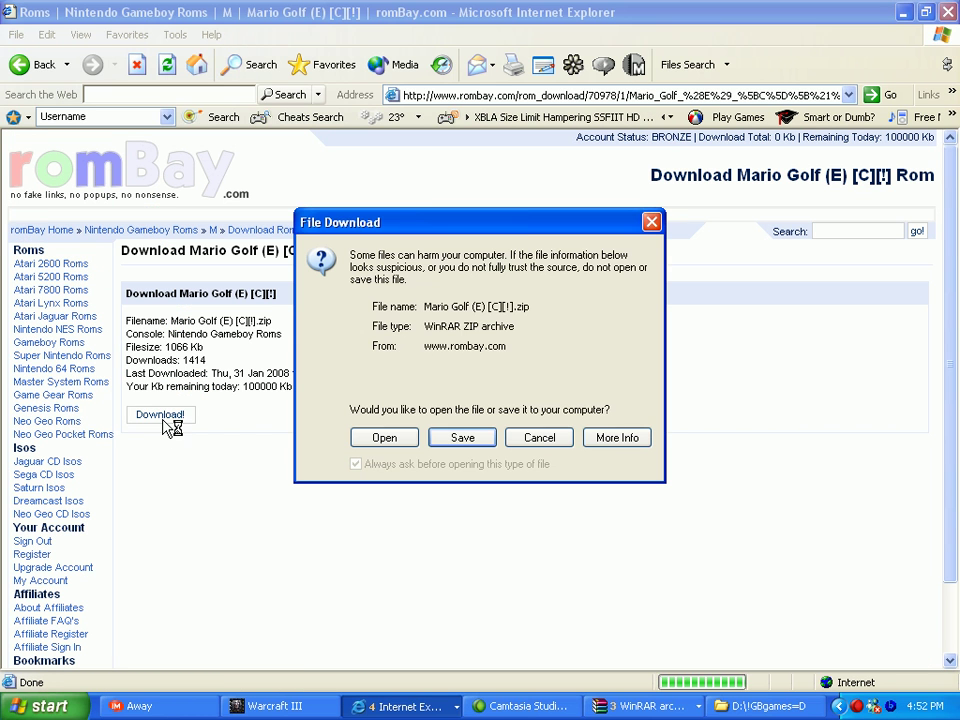
pyautogui.click(394, 443)
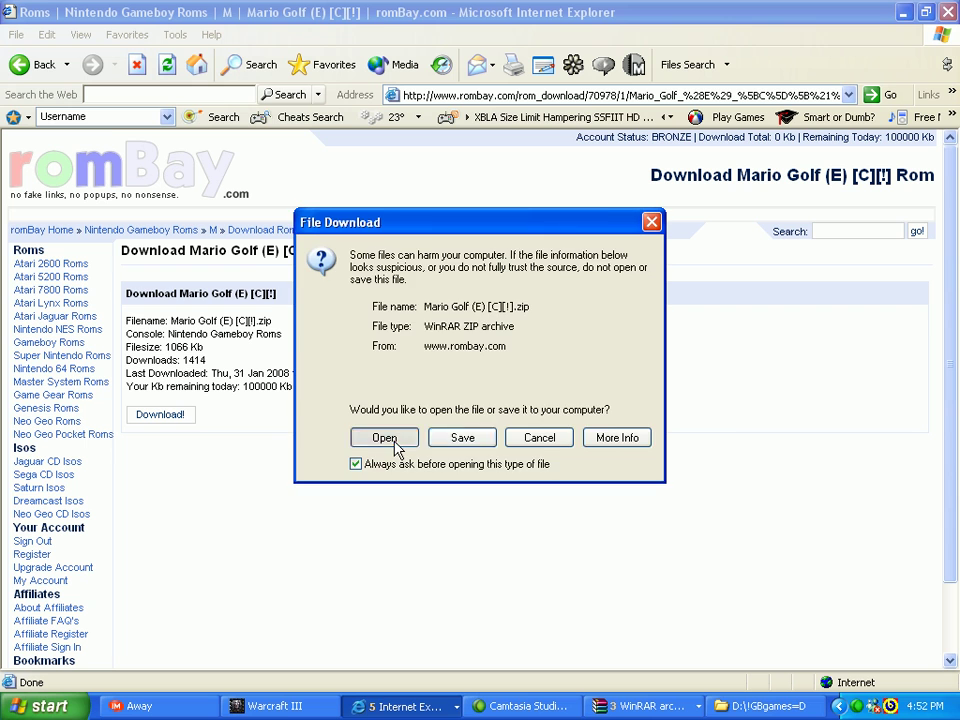
pyautogui.click(394, 444)
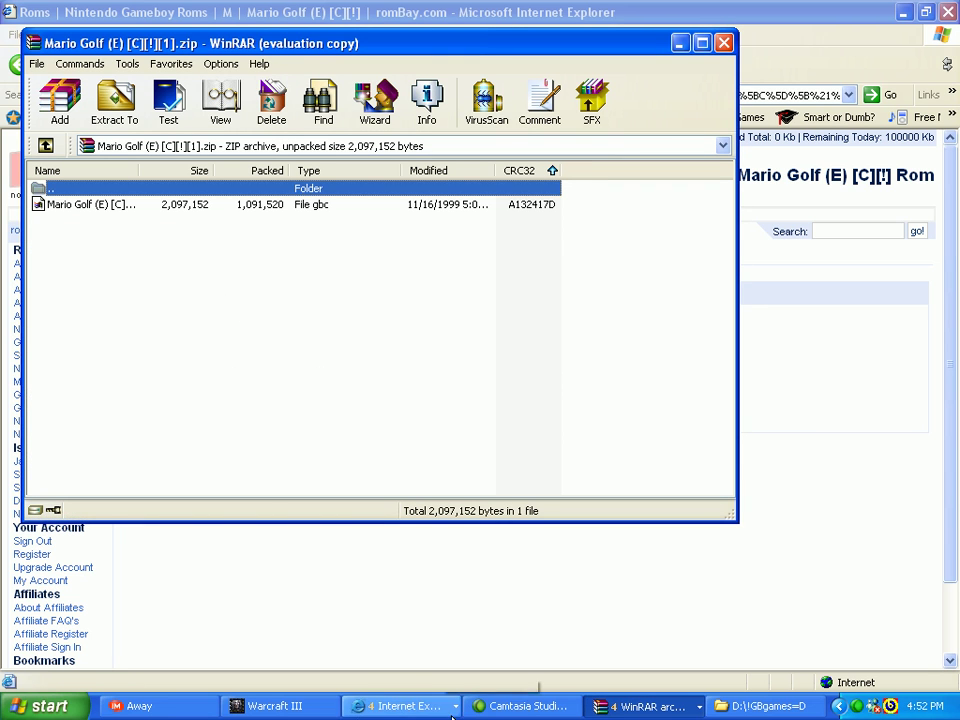
# Extract the Mario Golf .gbc file from the archive into the D:\!GBgames=D folder, then minimize the folder window.
pyautogui.click(795, 706)
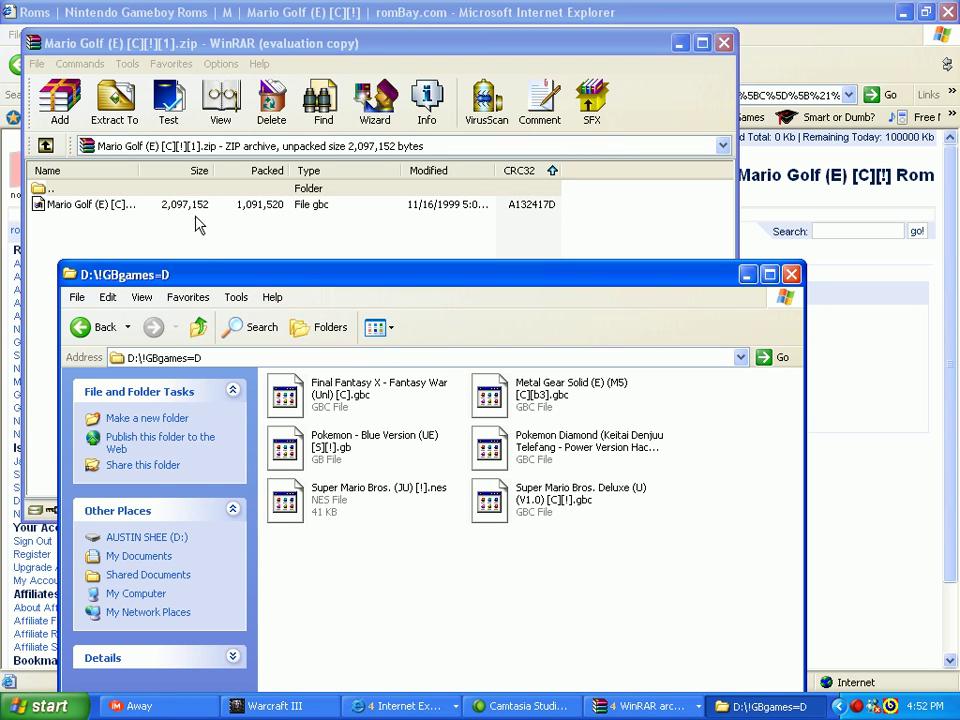
pyautogui.moveTo(92, 205); pyautogui.dragTo(203, 339)
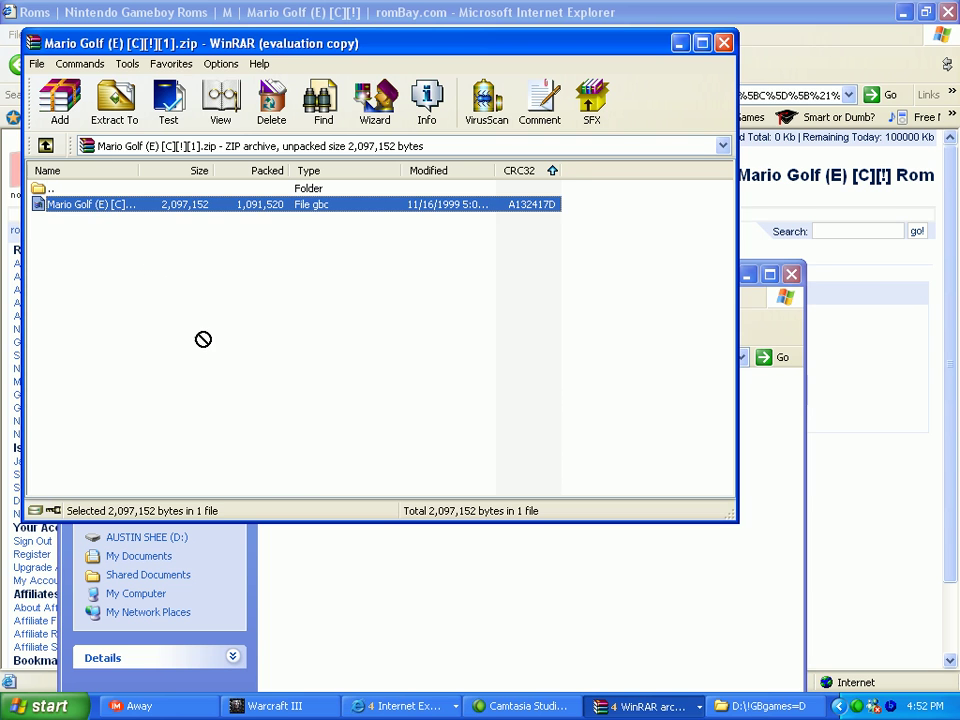
pyautogui.moveTo(480, 620); pyautogui.dragTo(480, 620)
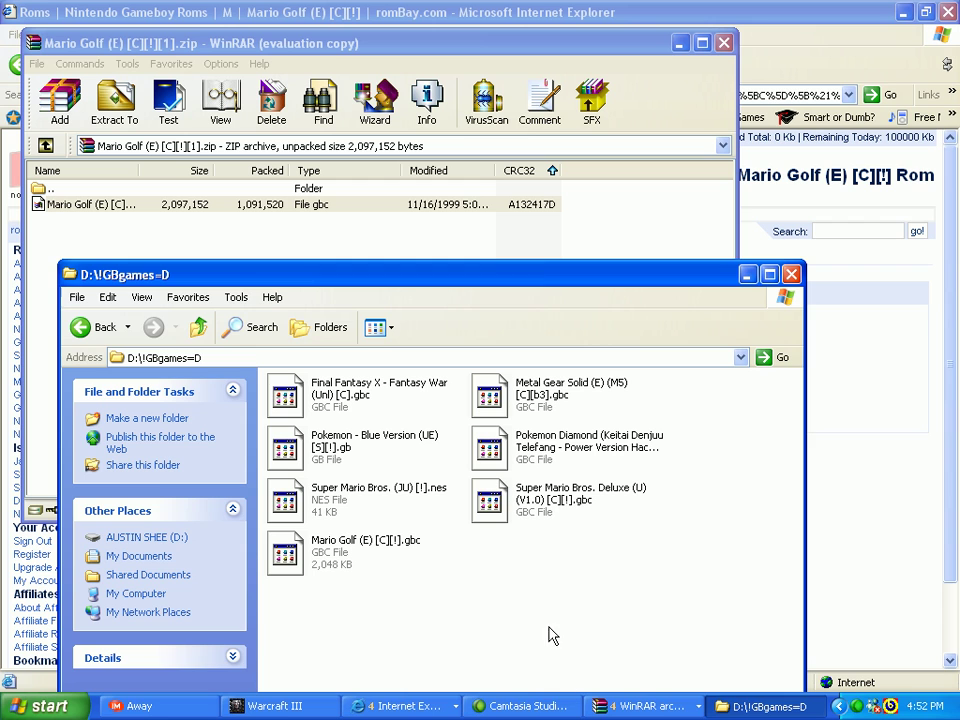
pyautogui.click(747, 275)
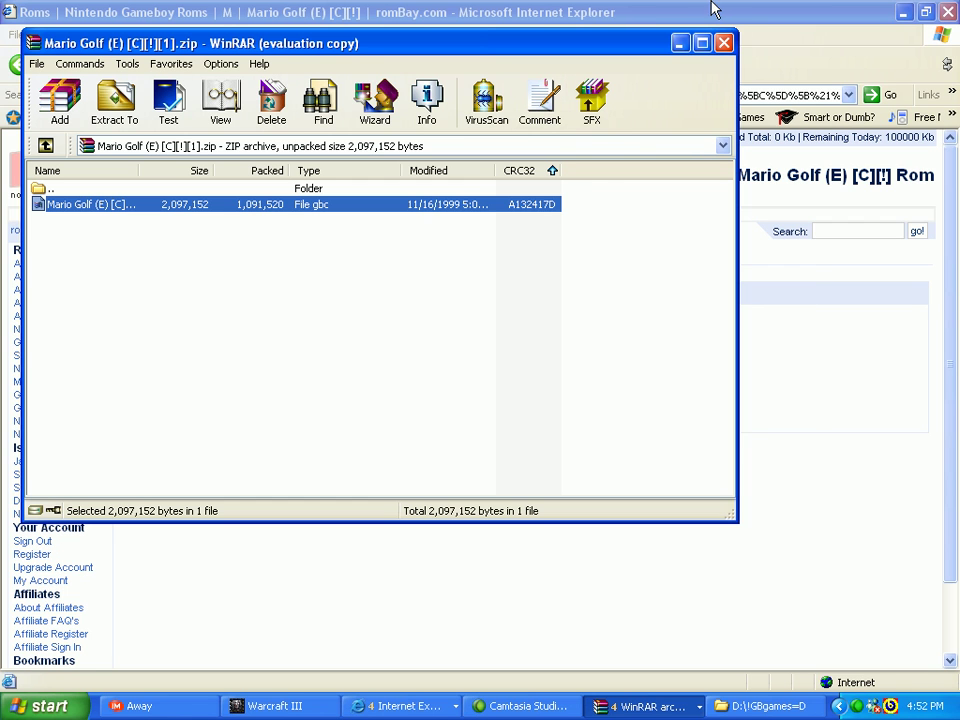